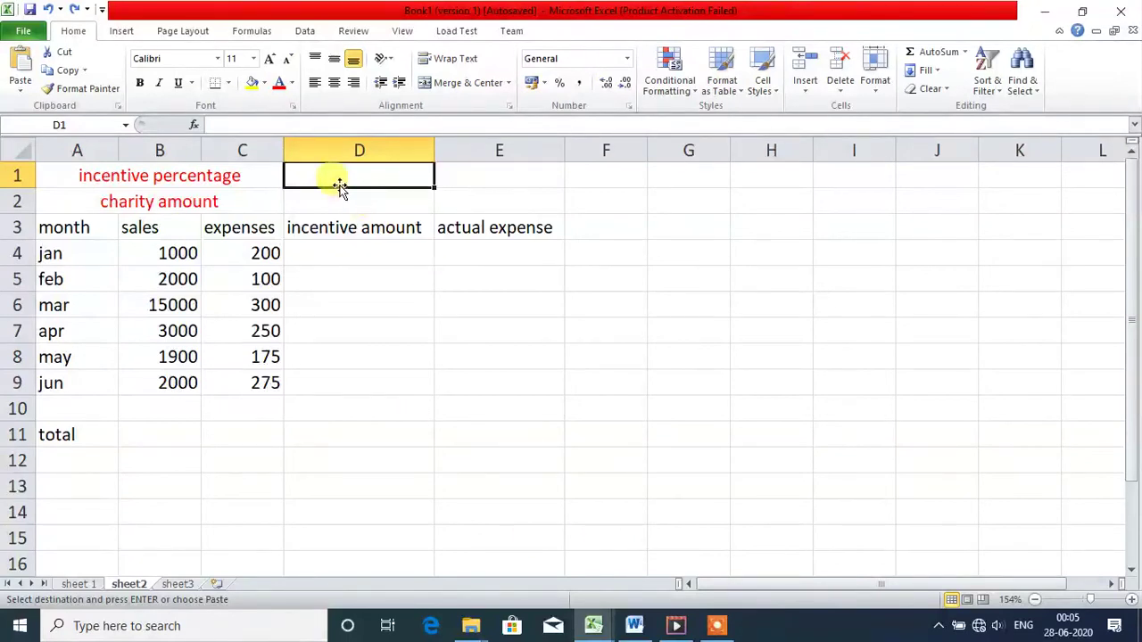
Step: Enter 10% as the incentive percentage in cell D1
type("10")
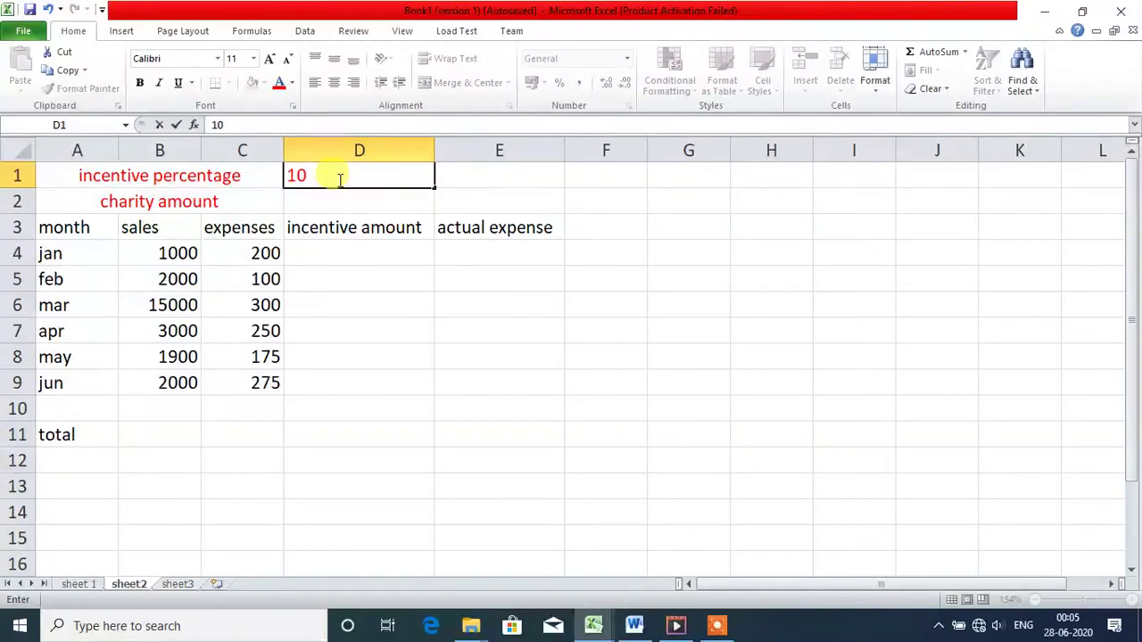
type("%")
left_click(334, 255)
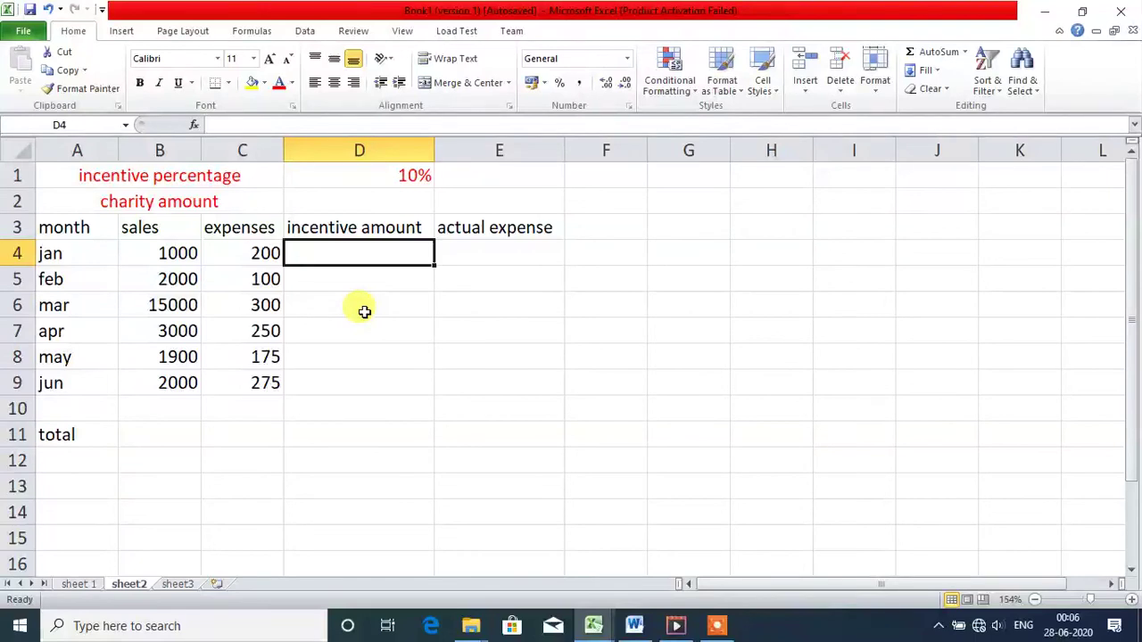
left_click(420, 175)
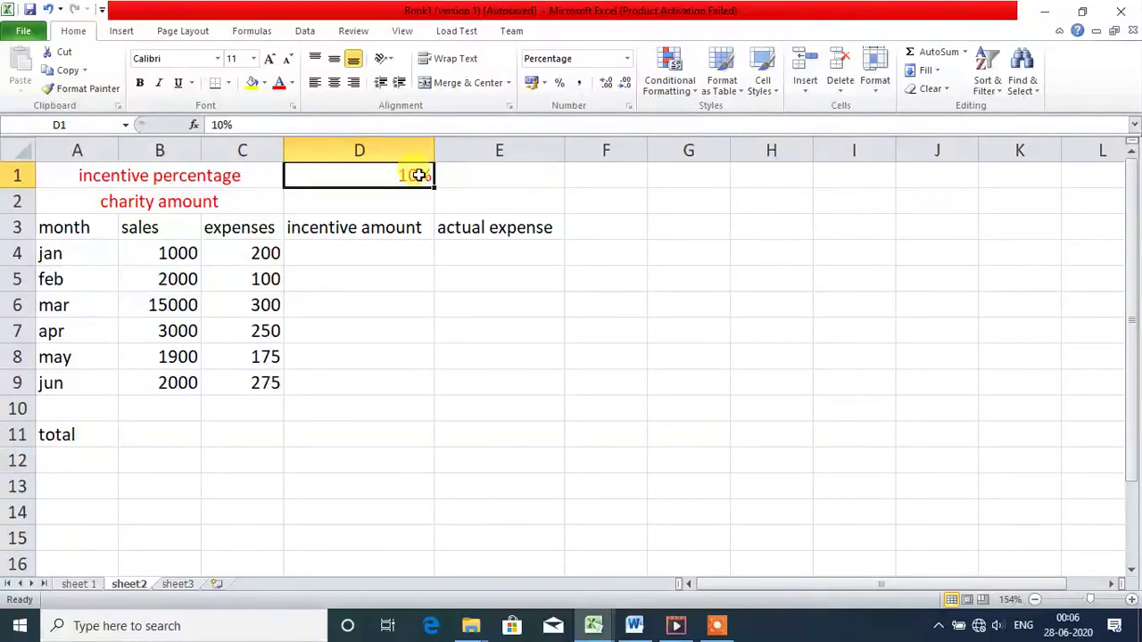
Step: Enter the January incentive amount formula =B4*$D$1 in cell D4, with an absolute reference to the incentive percentage
left_click(333, 255)
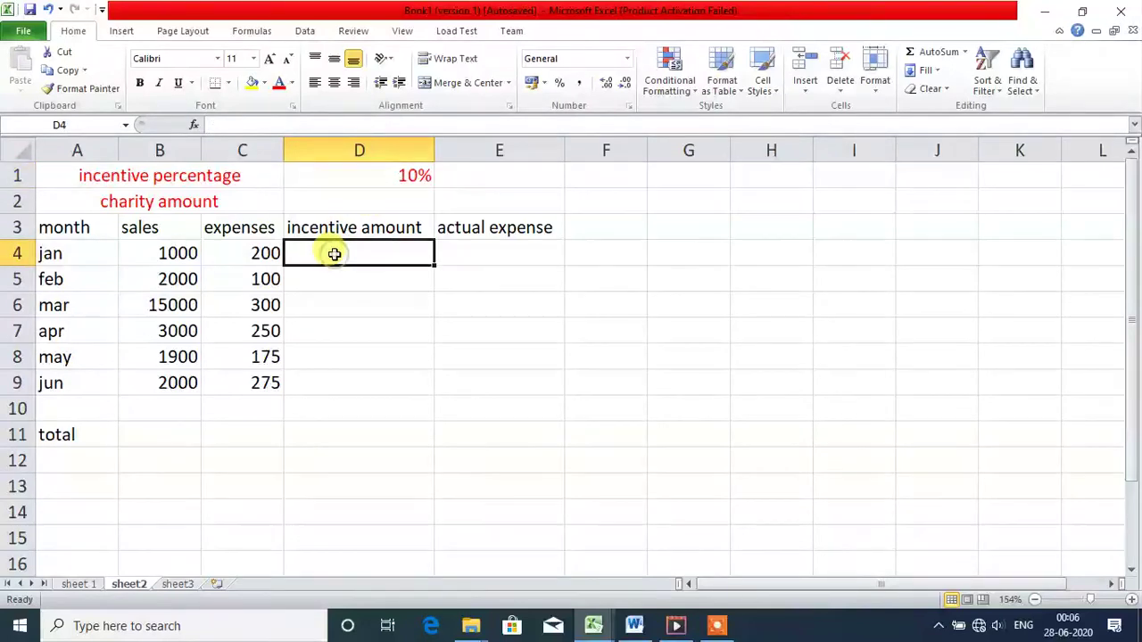
type("=")
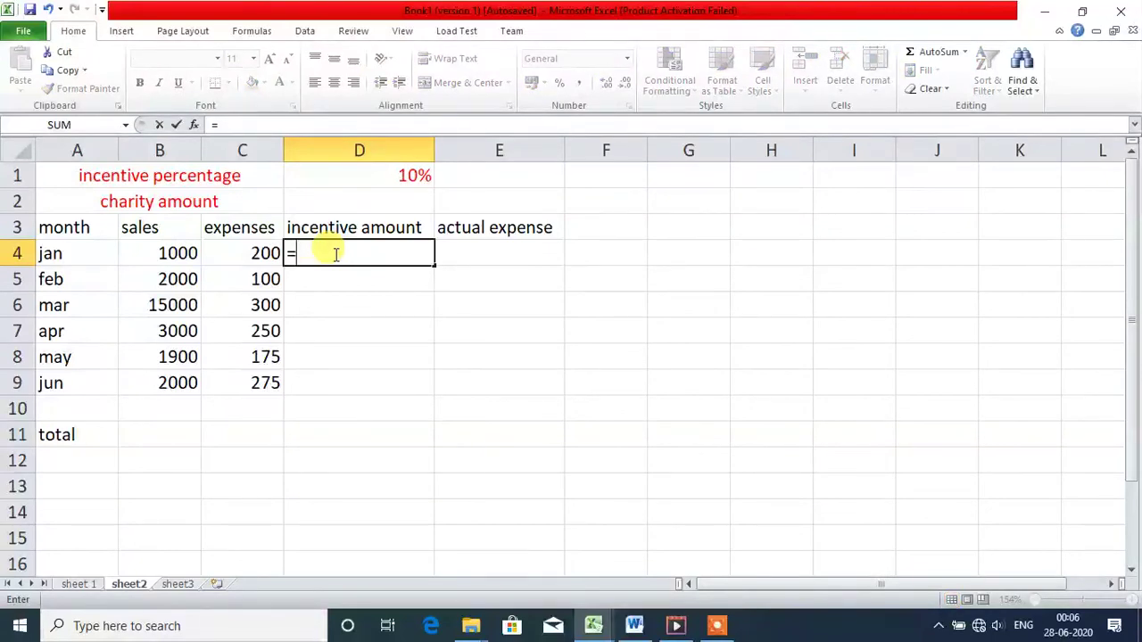
left_click(188, 253)
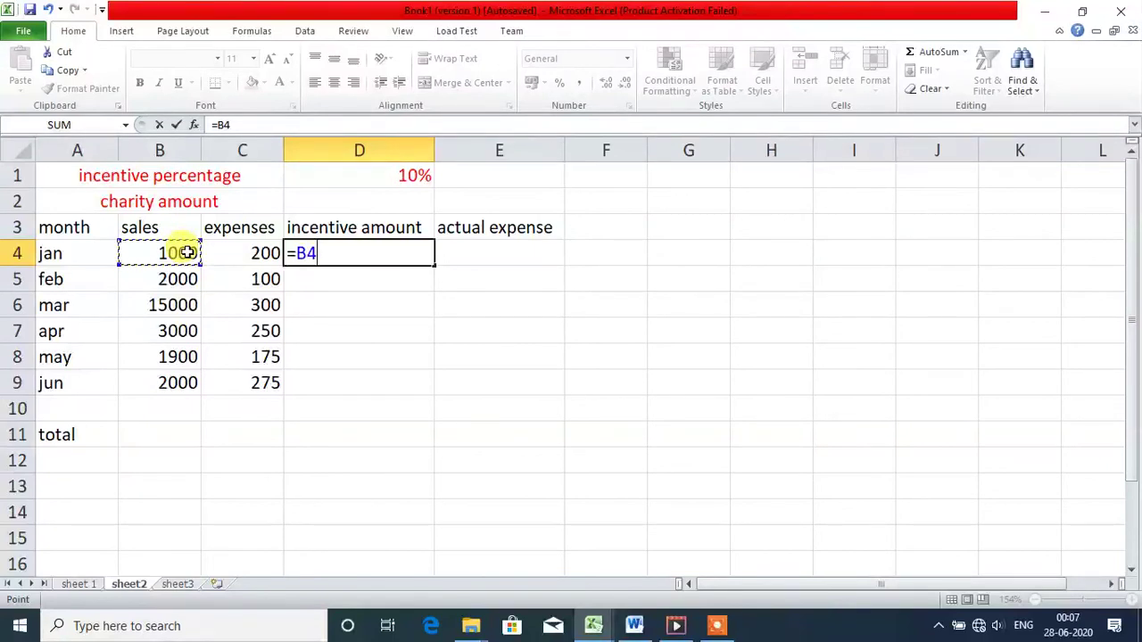
type("*")
left_click(319, 185)
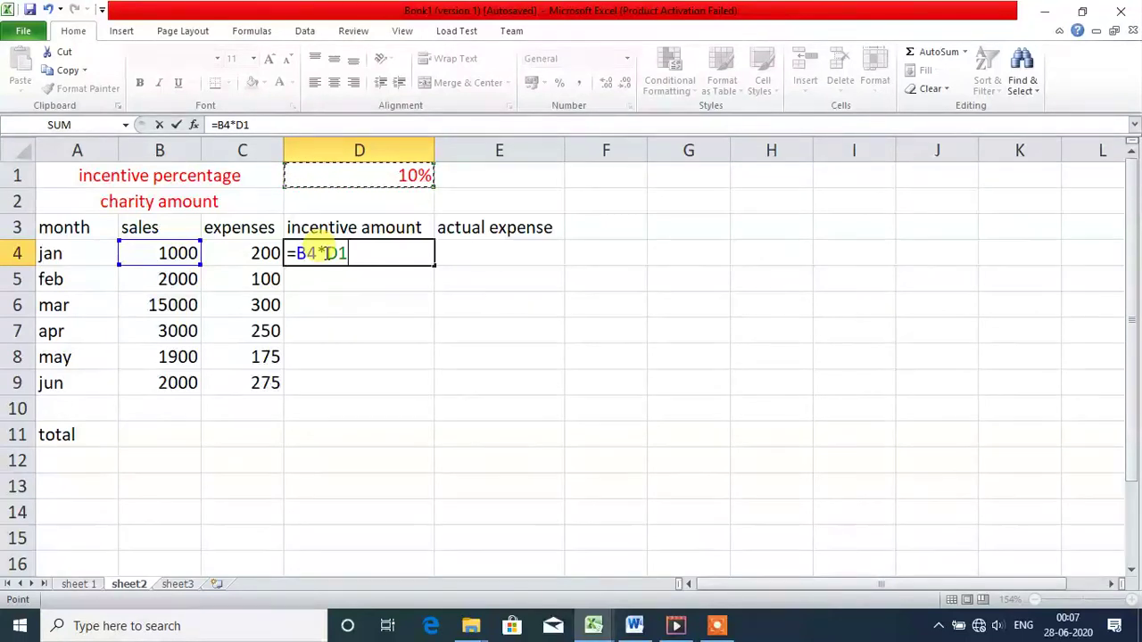
left_click(325, 254)
type("$")
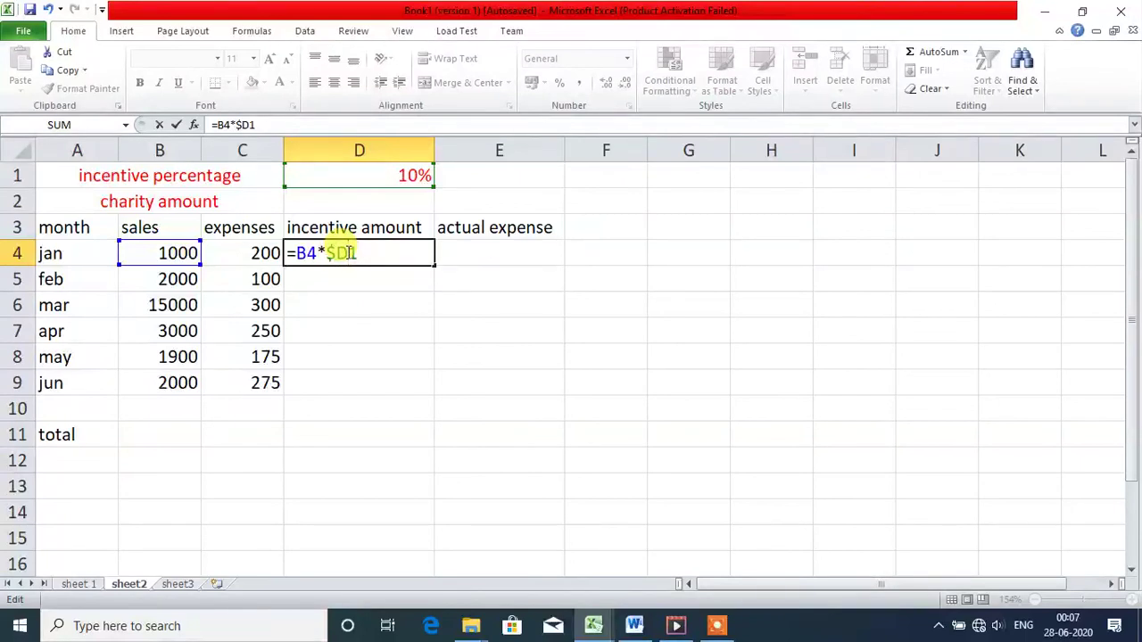
left_click(348, 254)
type("$")
key("Return")
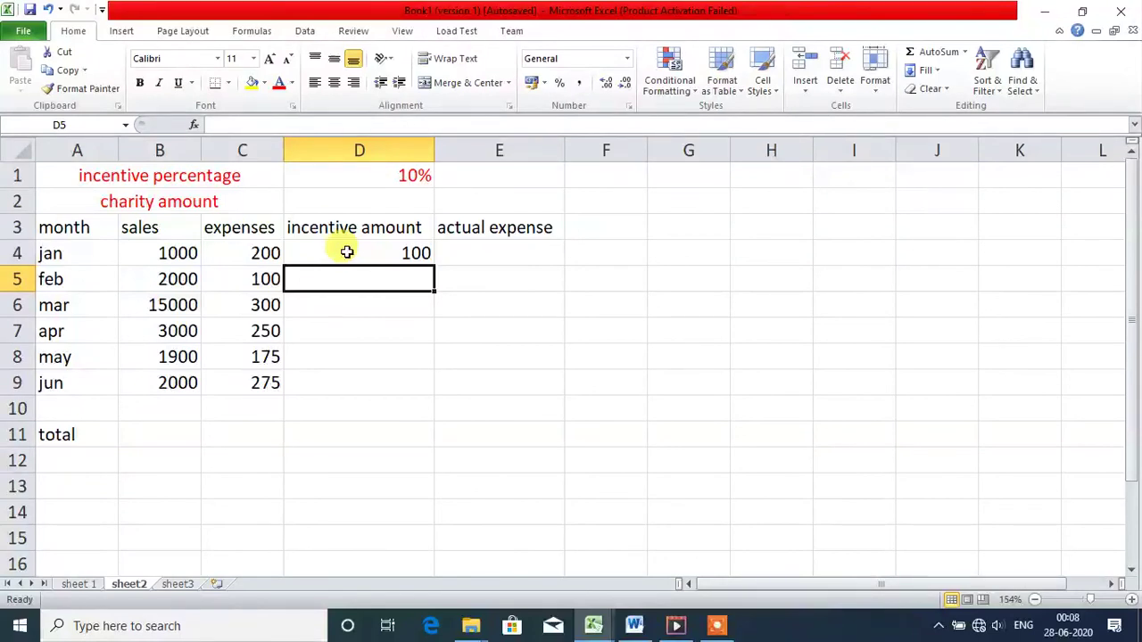
Step: Copy the January incentive formula from D4 into the February cell D5
left_click(397, 247)
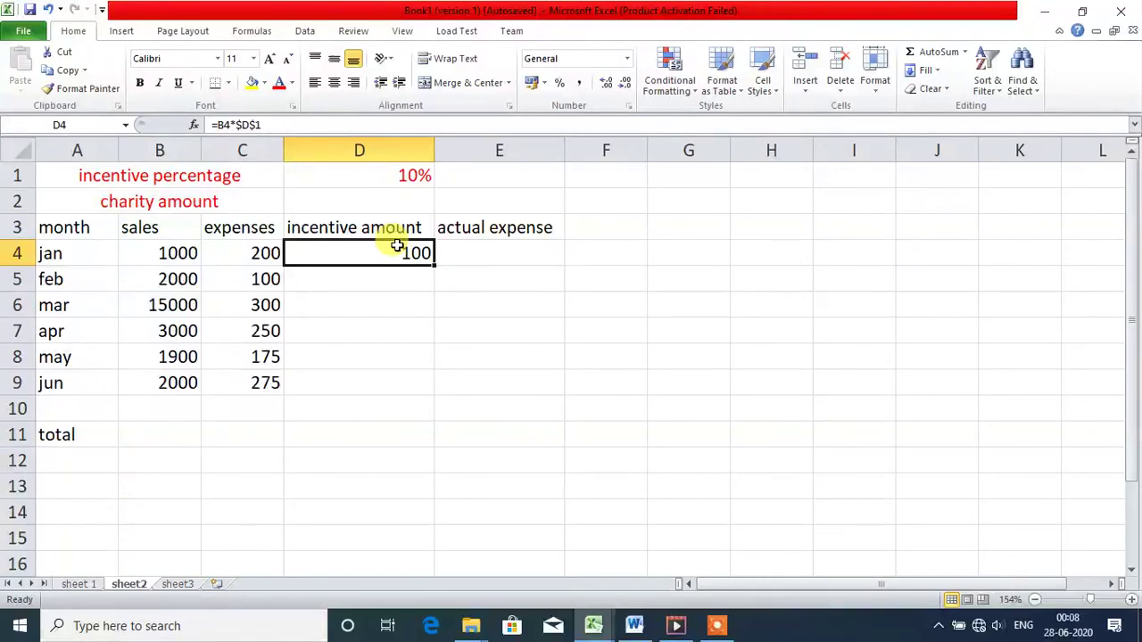
key("ctrl+c")
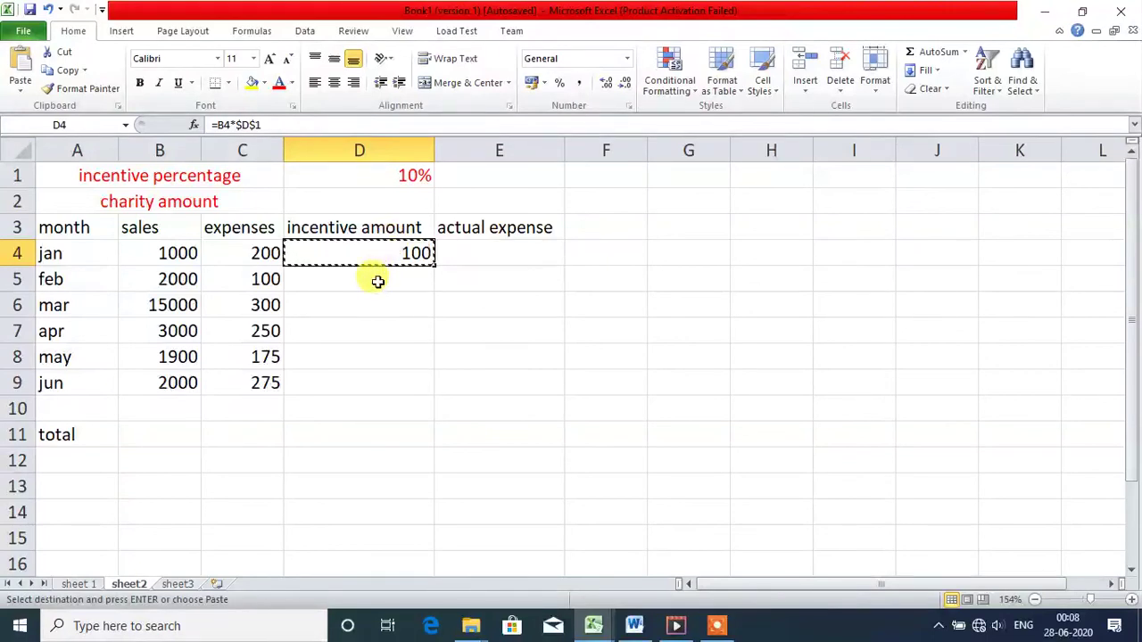
left_click(376, 281)
key("ctrl+v")
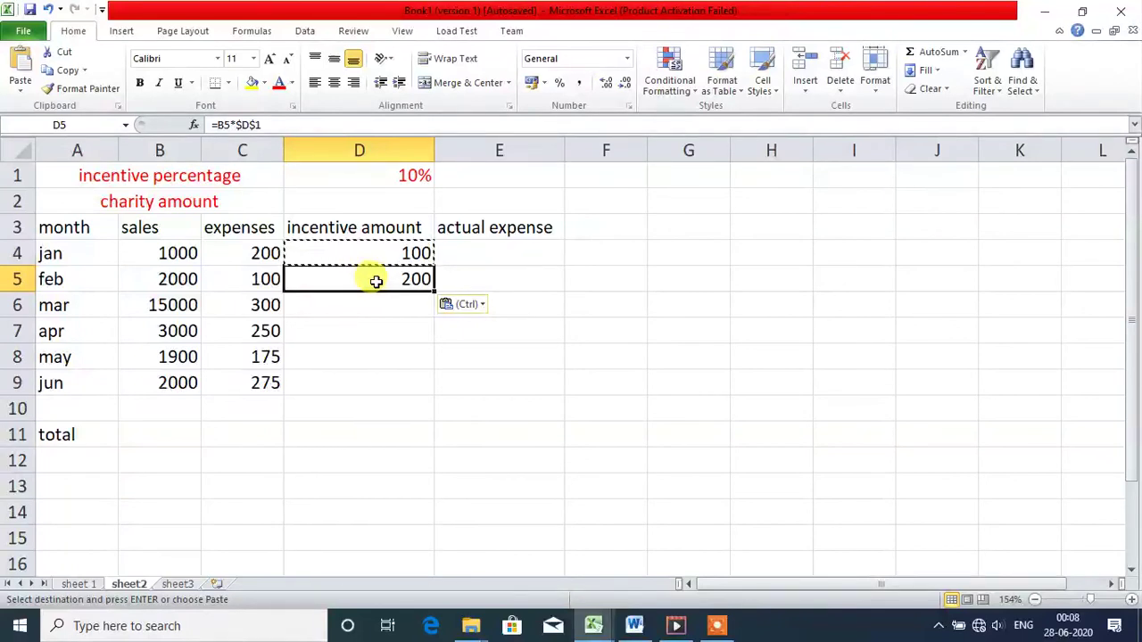
Step: Compare the cell references in the January and February incentive formulas in D4 and D5
double_click(424, 279)
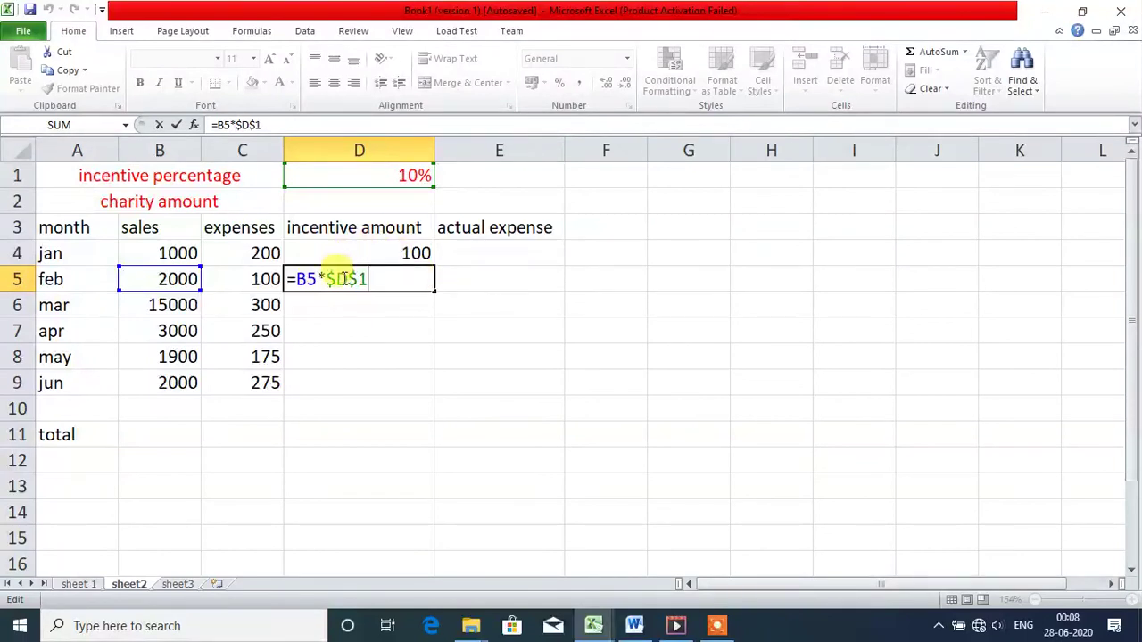
left_click(402, 250)
double_click(401, 250)
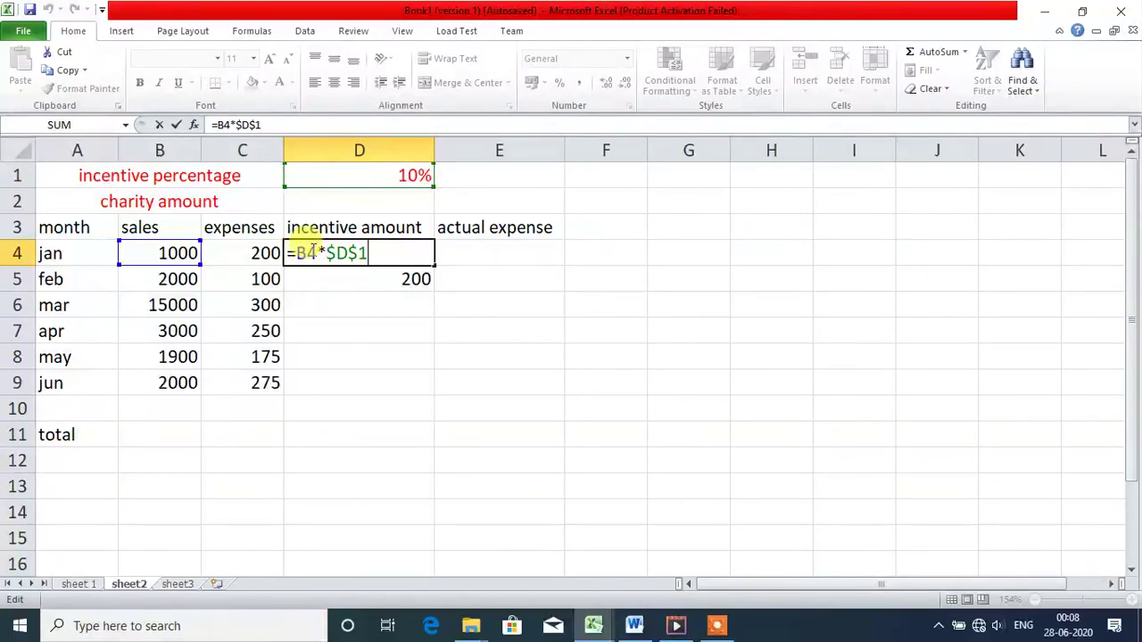
double_click(360, 276)
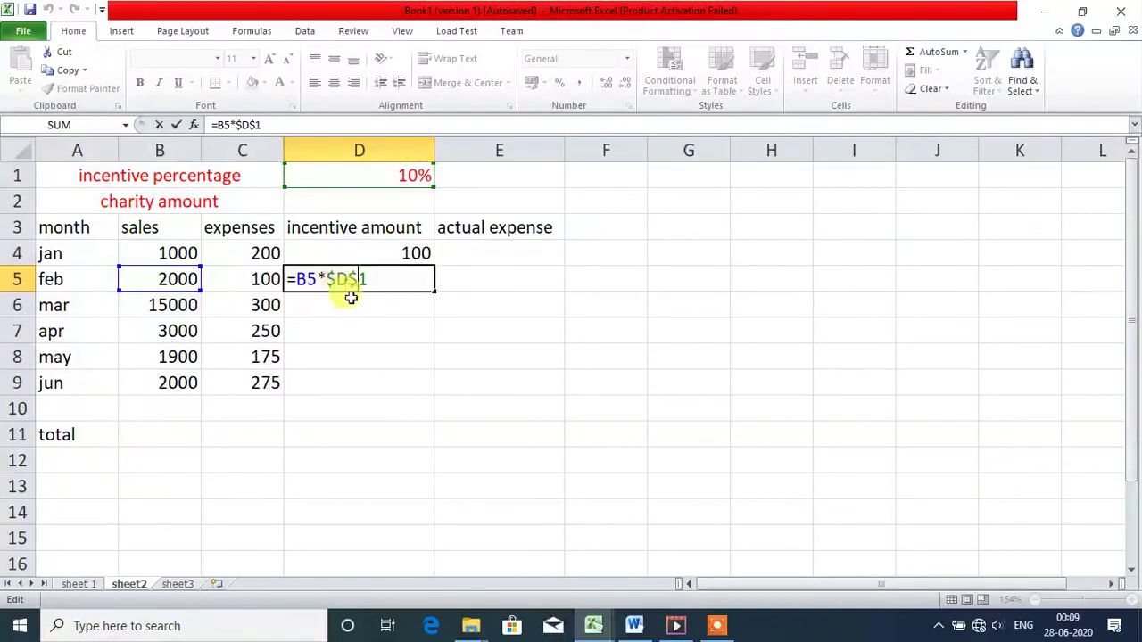
key("Return")
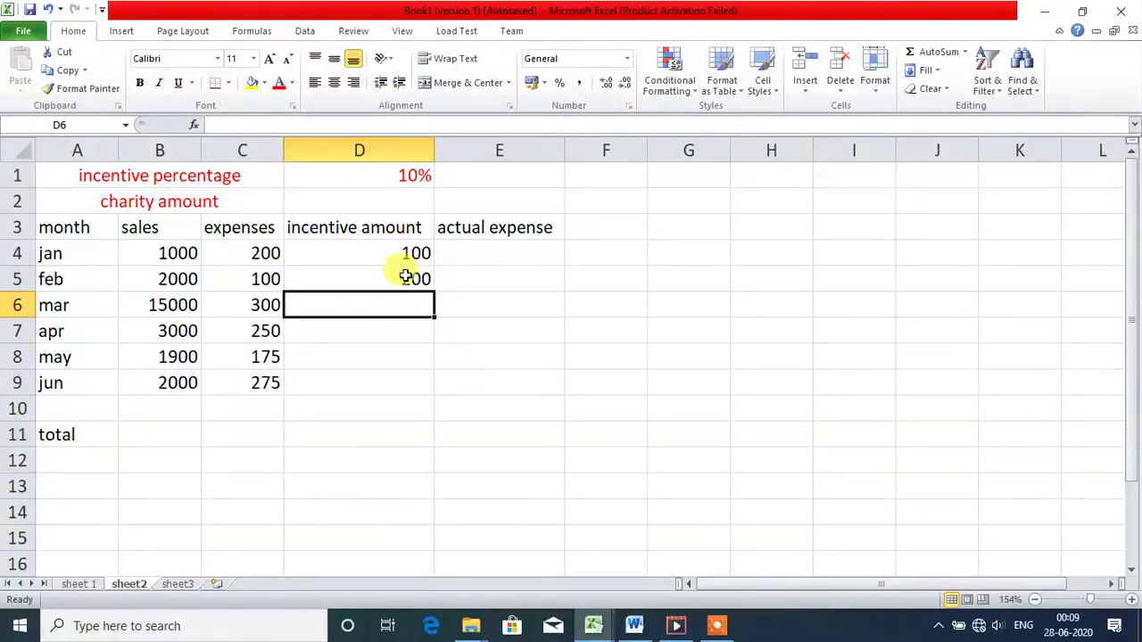
Step: Copy the February incentive formula from D5 into the March cell D6
left_click(406, 277)
key("ctrl+c")
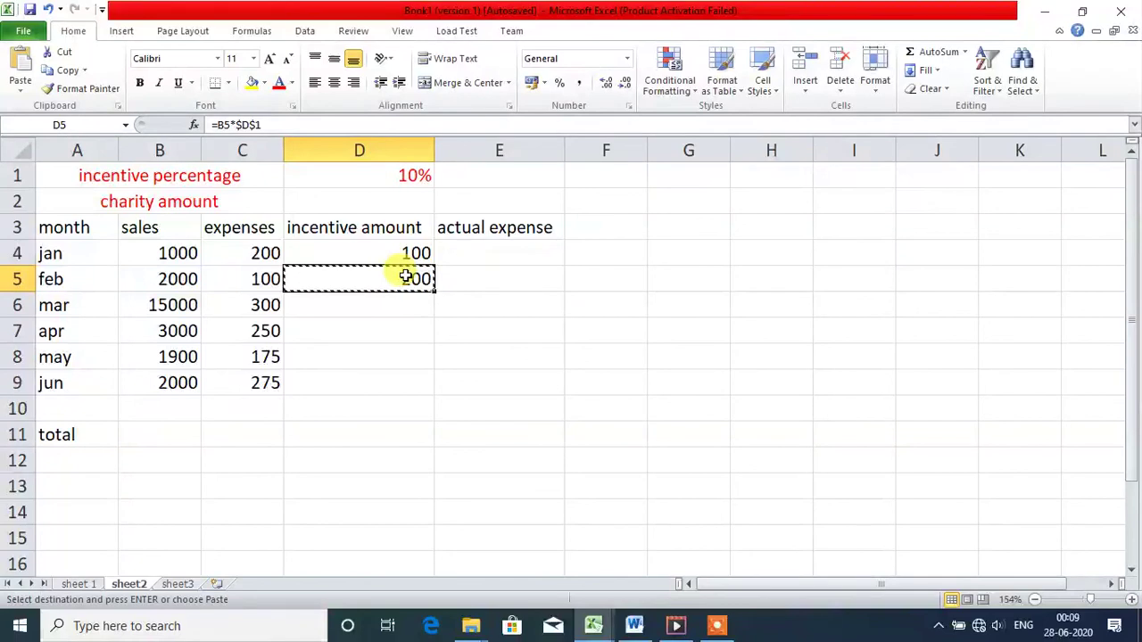
left_click(393, 300)
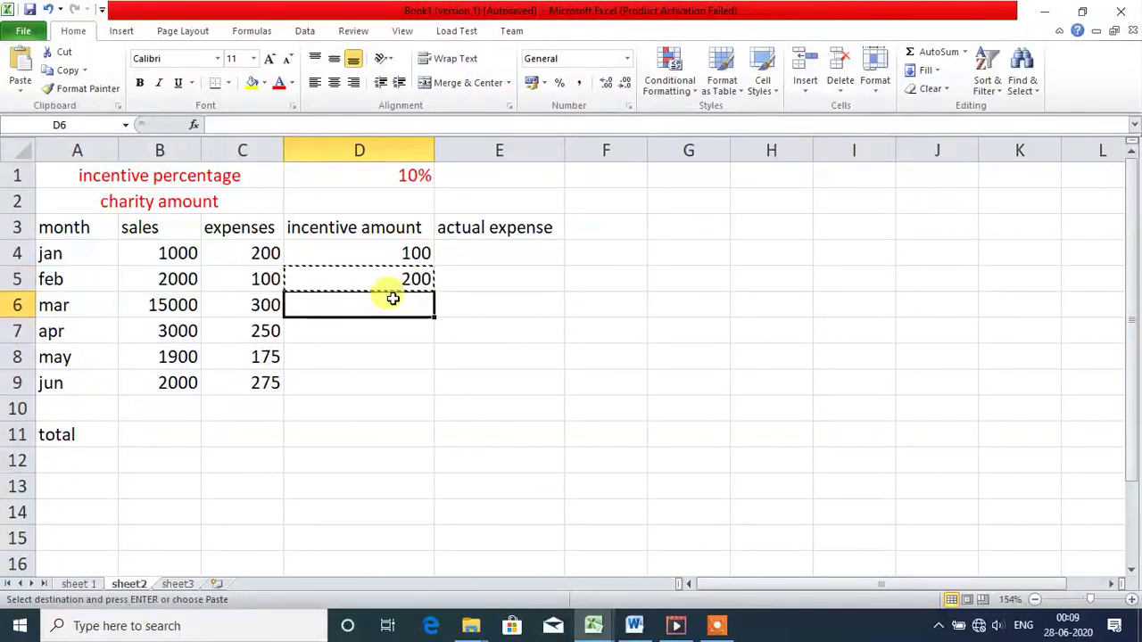
key("ctrl+v")
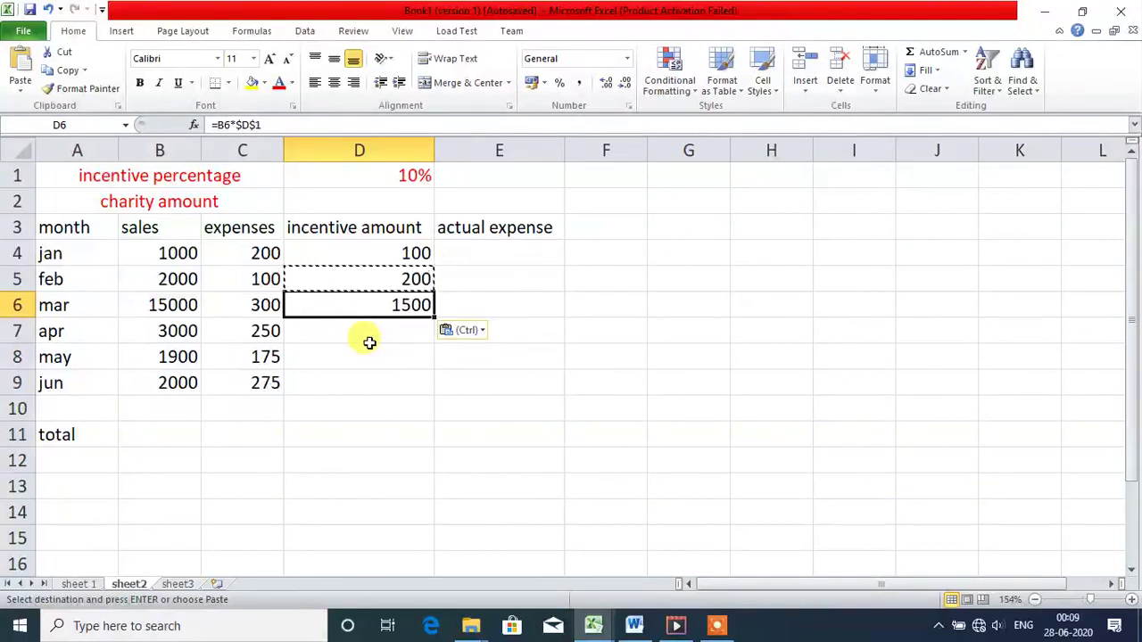
Step: Check the references in the March incentive formula in D6 and fill it down through June in D9
double_click(395, 306)
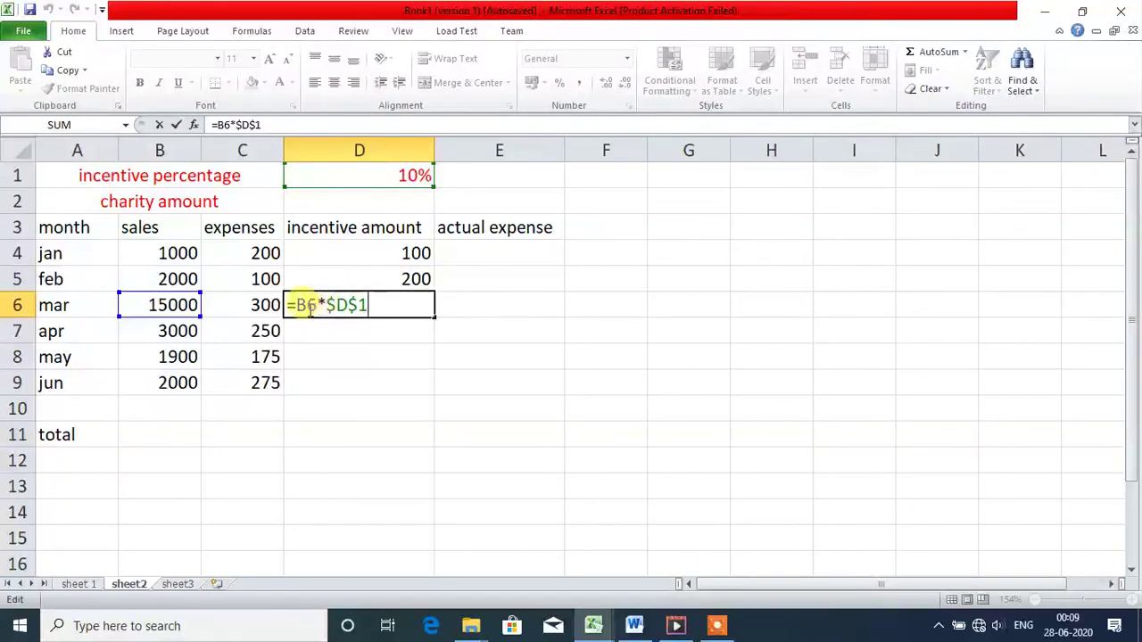
key("Return")
left_click(415, 307)
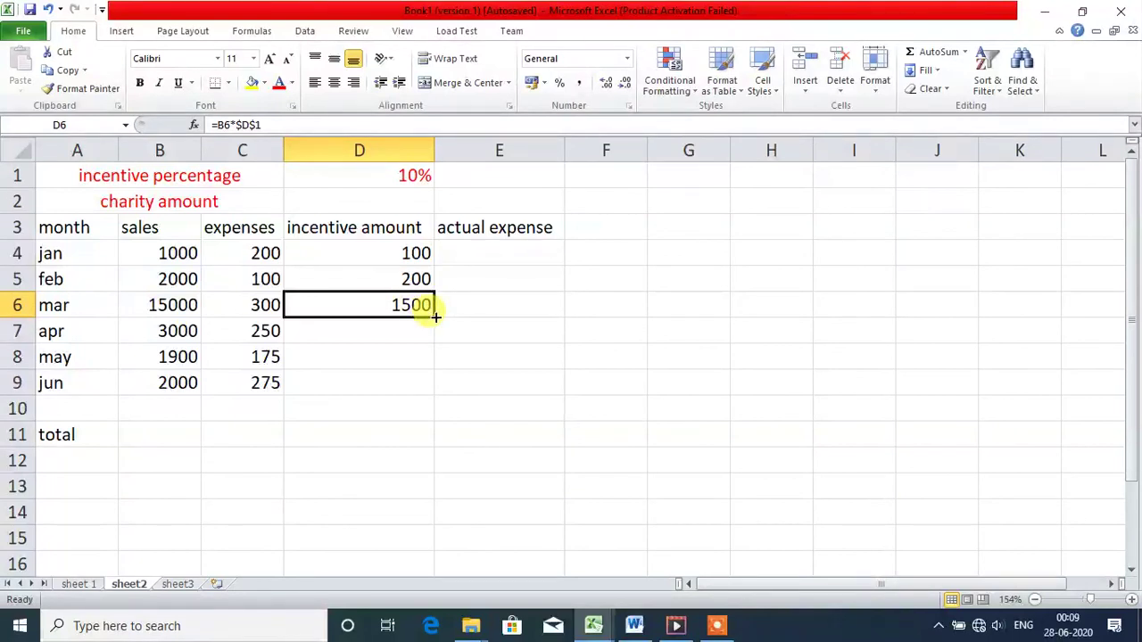
left_click_drag(434, 315, 428, 395)
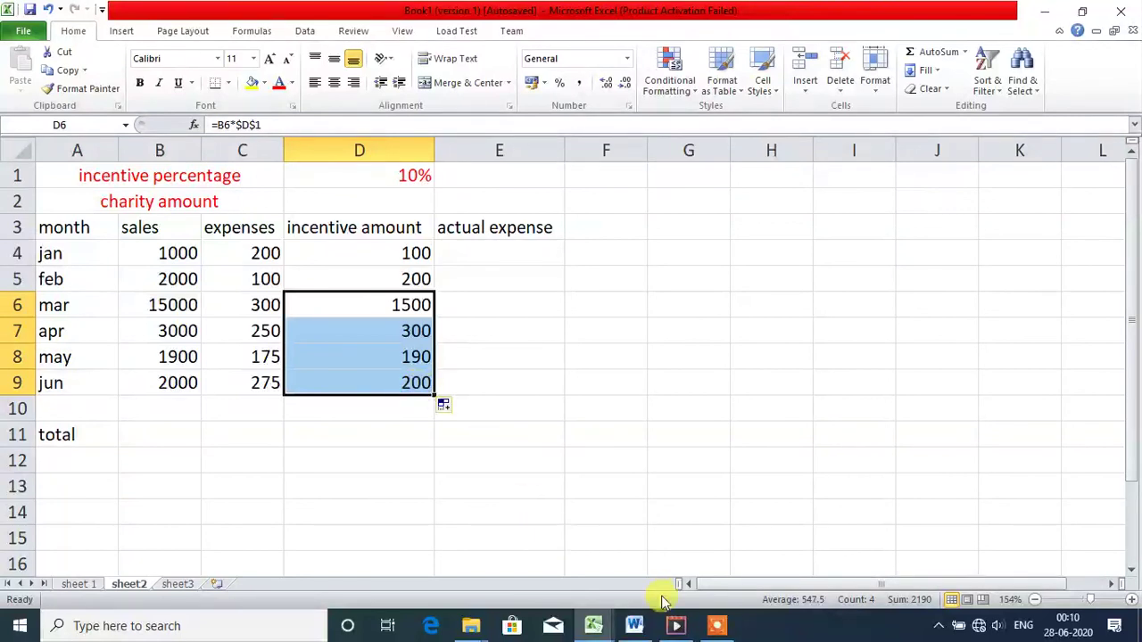
left_click(721, 626)
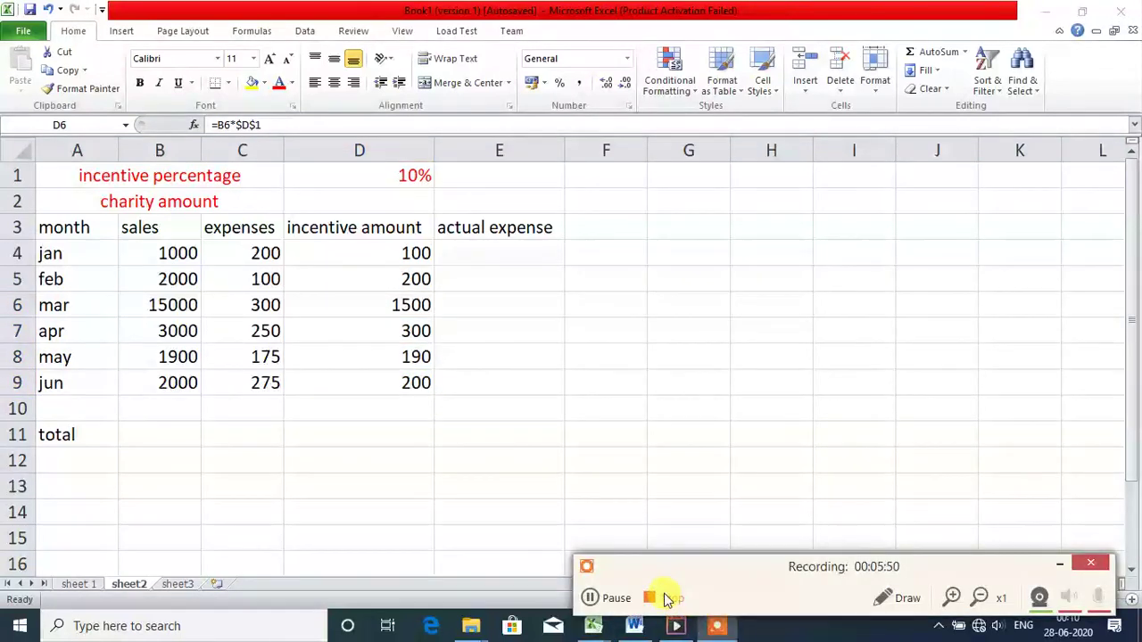